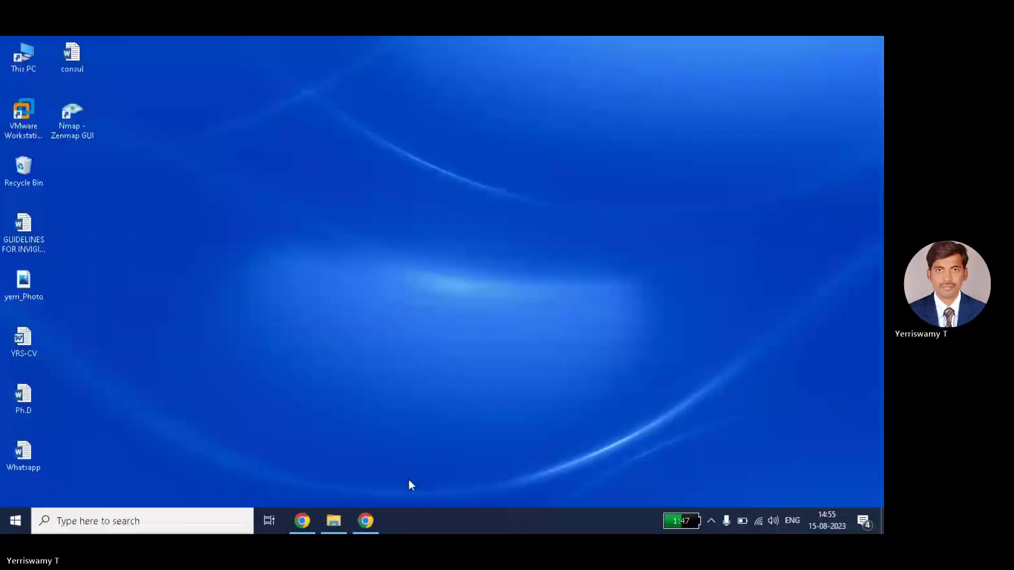
Bring the Teams meeting in Chrome back up and open a new blank tab beside it.
{"action": "left_click", "coordinate": [365, 523]}
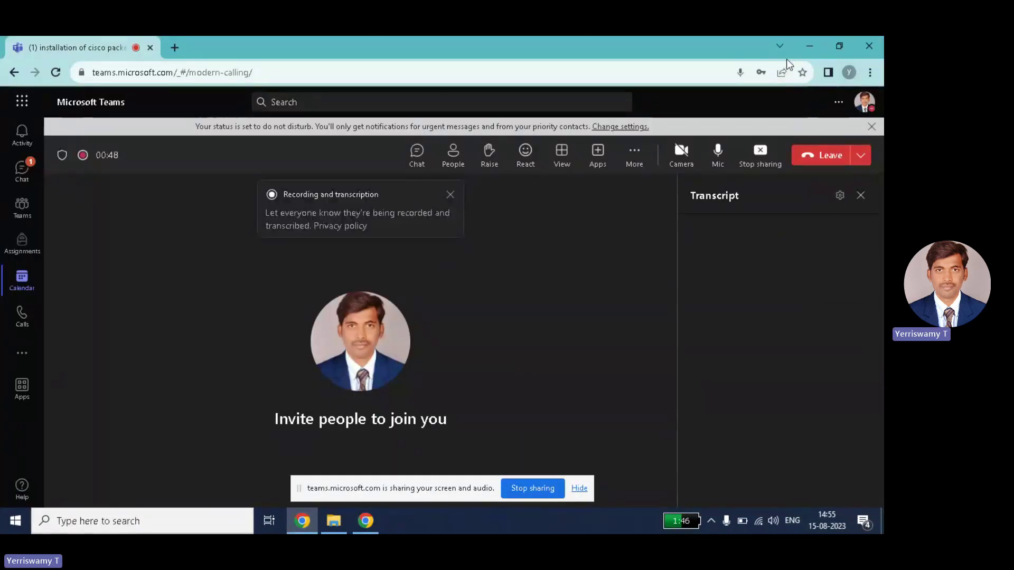
{"action": "left_click", "coordinate": [175, 48]}
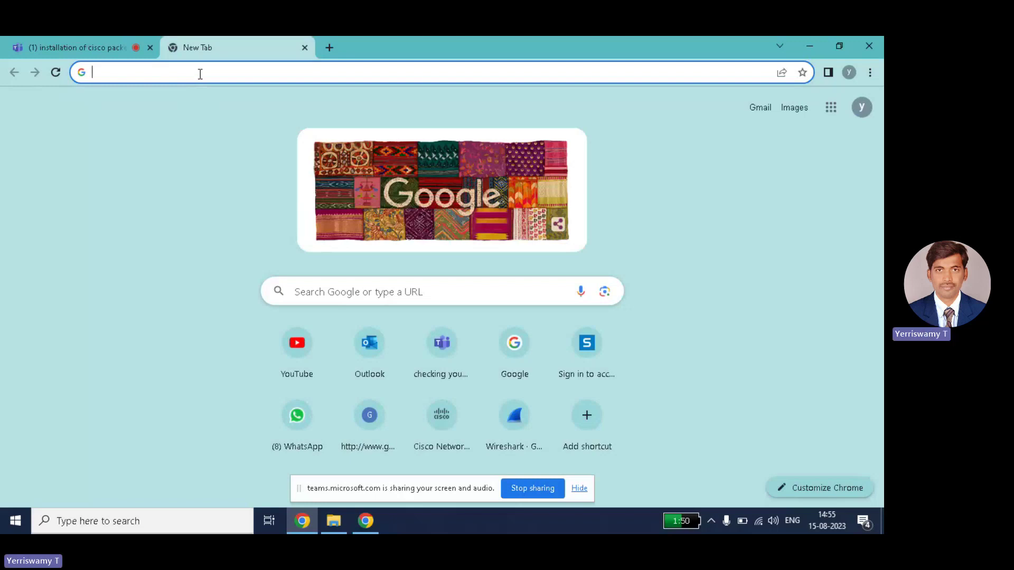
{"action": "left_click", "coordinate": [579, 488]}
{"action": "type", "text": "ww"}
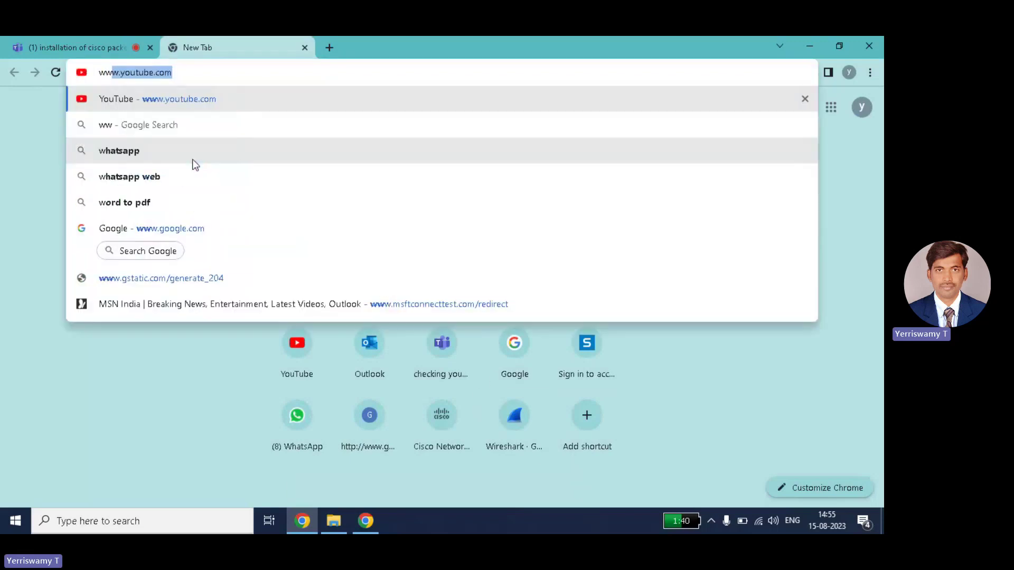
{"action": "type", "text": "w.net"}
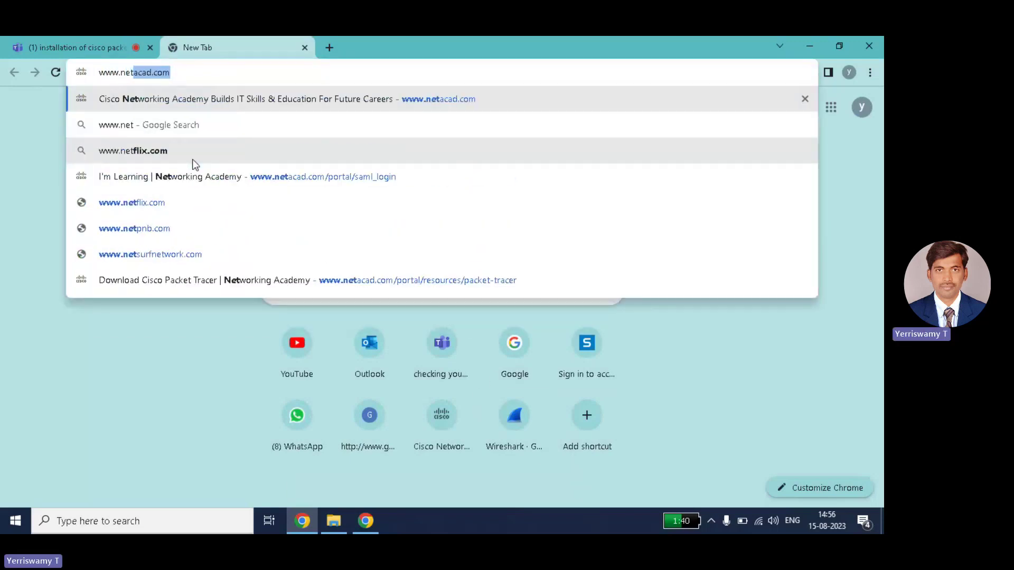
{"action": "type", "text": "acad"}
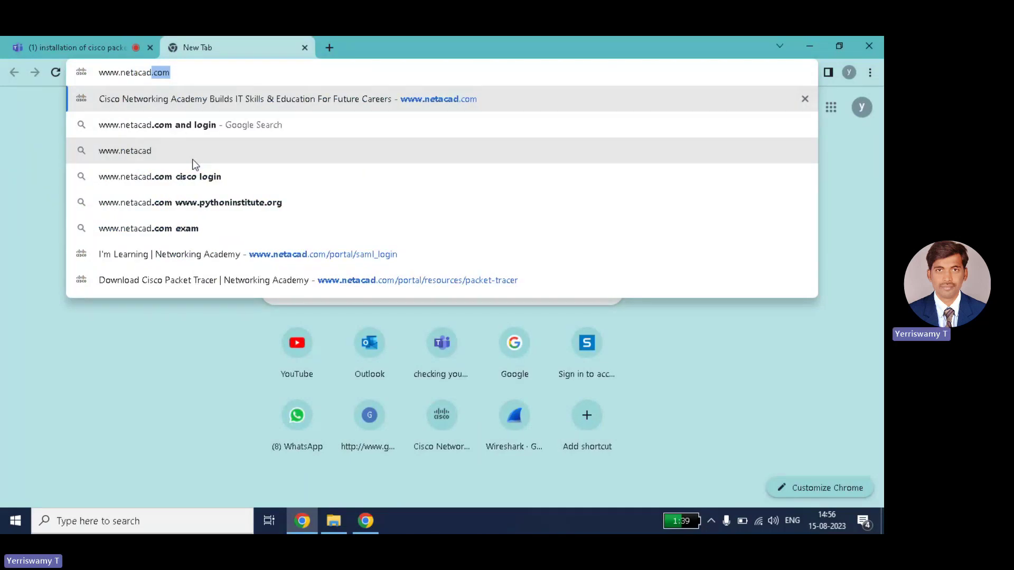
{"action": "type", "text": ".com"}
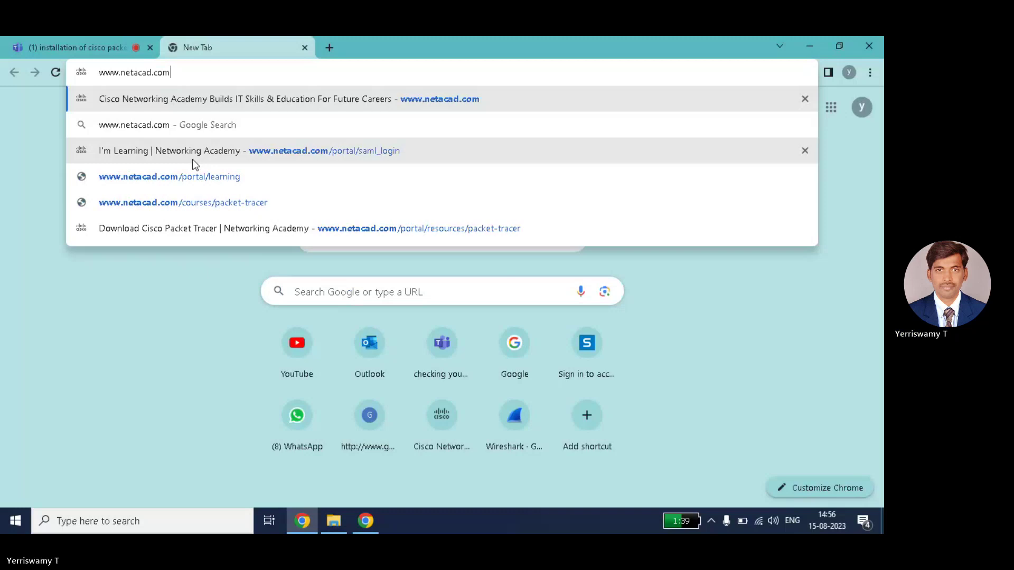
{"action": "left_click_drag", "start_coordinate": [177, 76], "coordinate": [89, 76]}
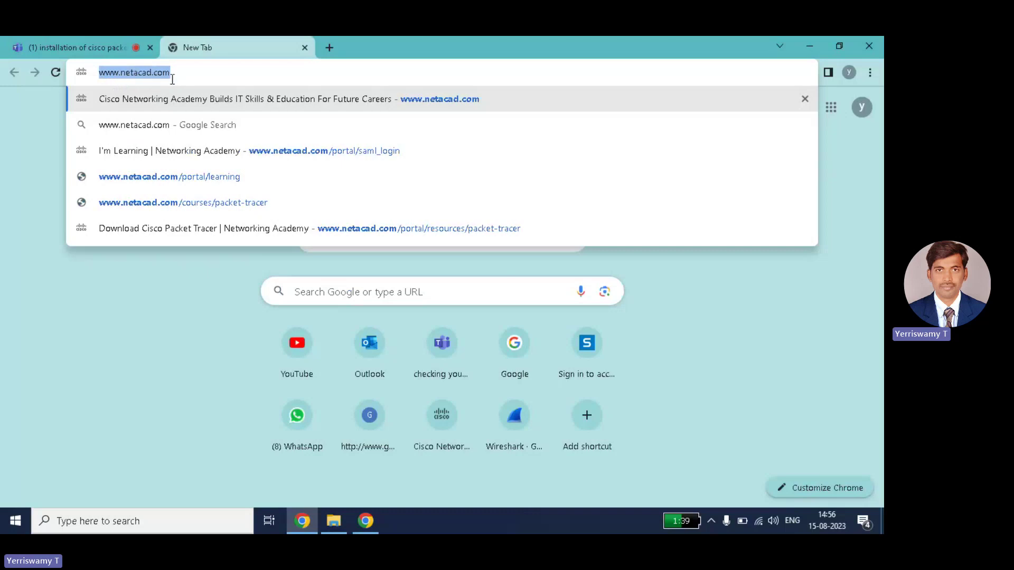
{"action": "key", "text": "Return"}
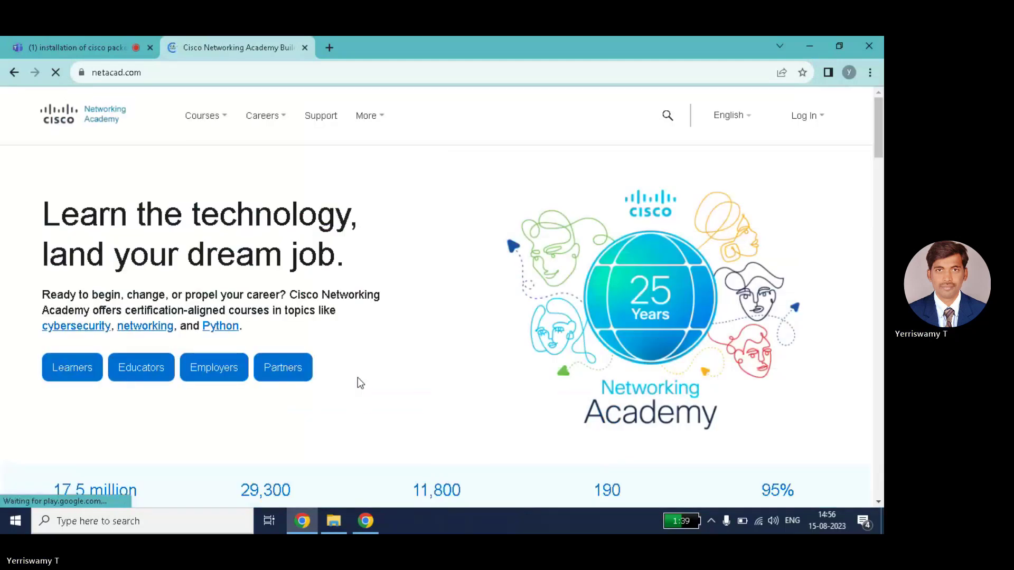
Log in to Cisco Networking Academy to reach the I'm Learning page.
{"action": "left_click", "coordinate": [816, 120]}
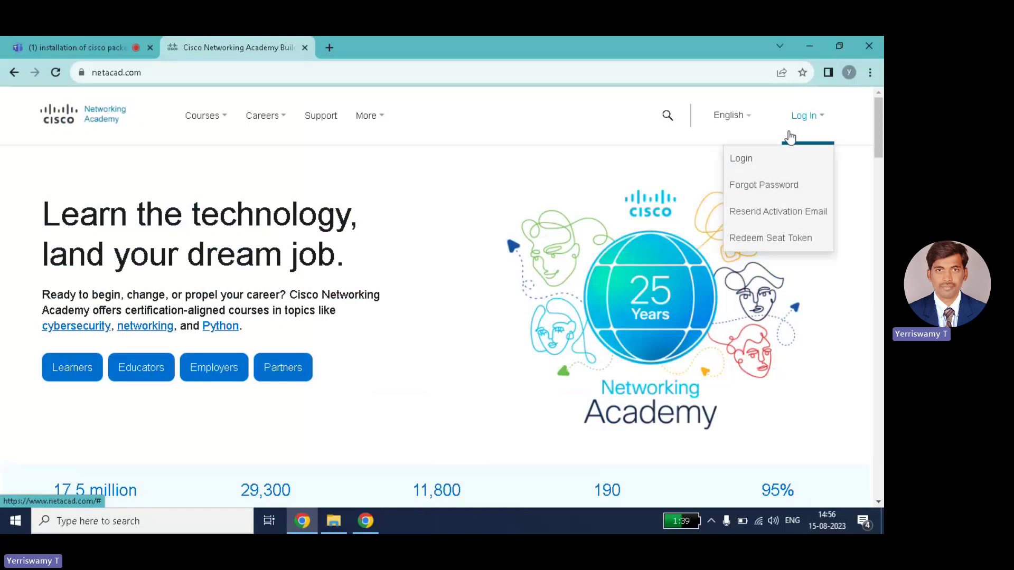
{"action": "left_click", "coordinate": [768, 160]}
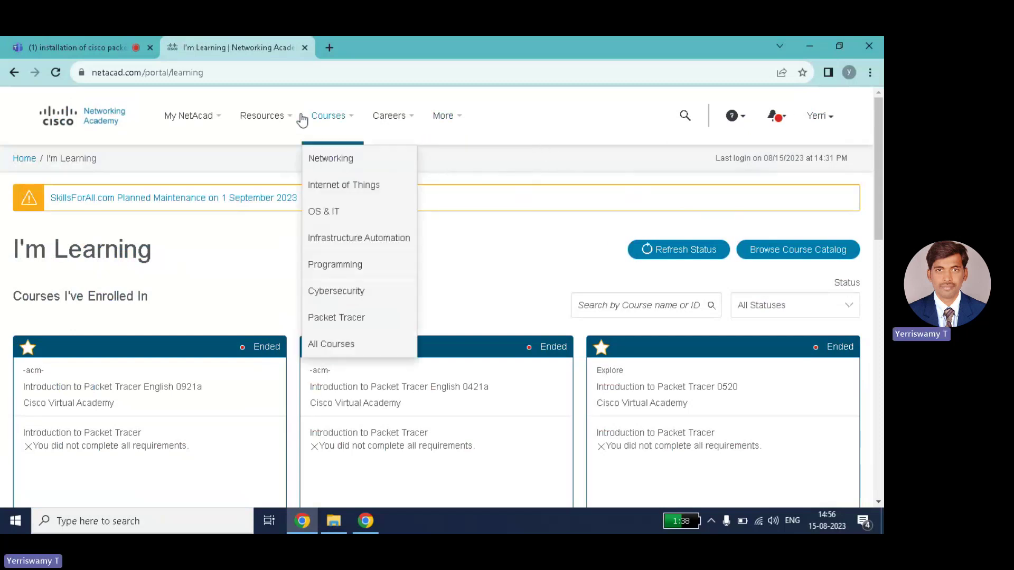
{"action": "mouse_move", "coordinate": [290, 125]}
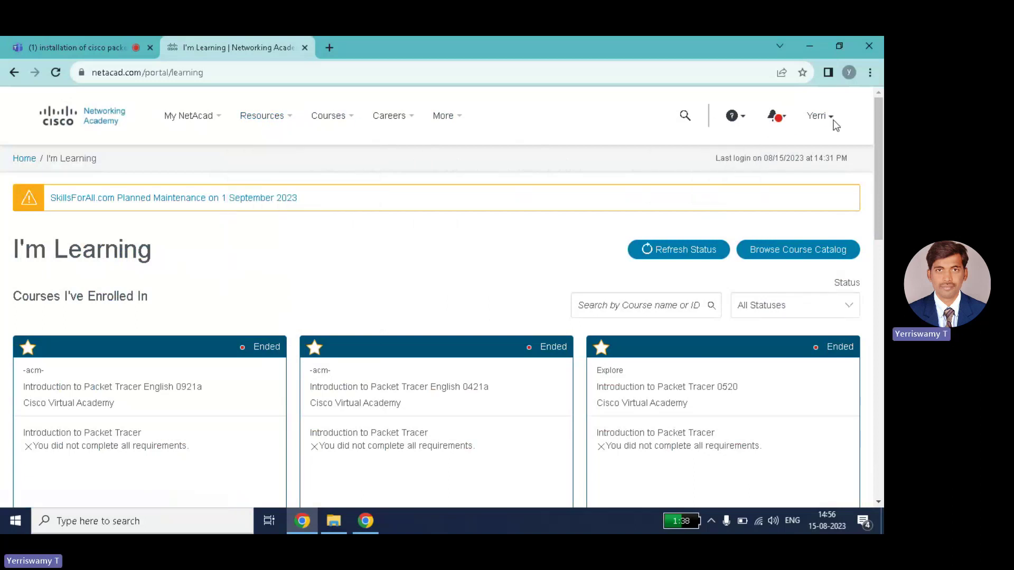
{"action": "mouse_move", "coordinate": [831, 125]}
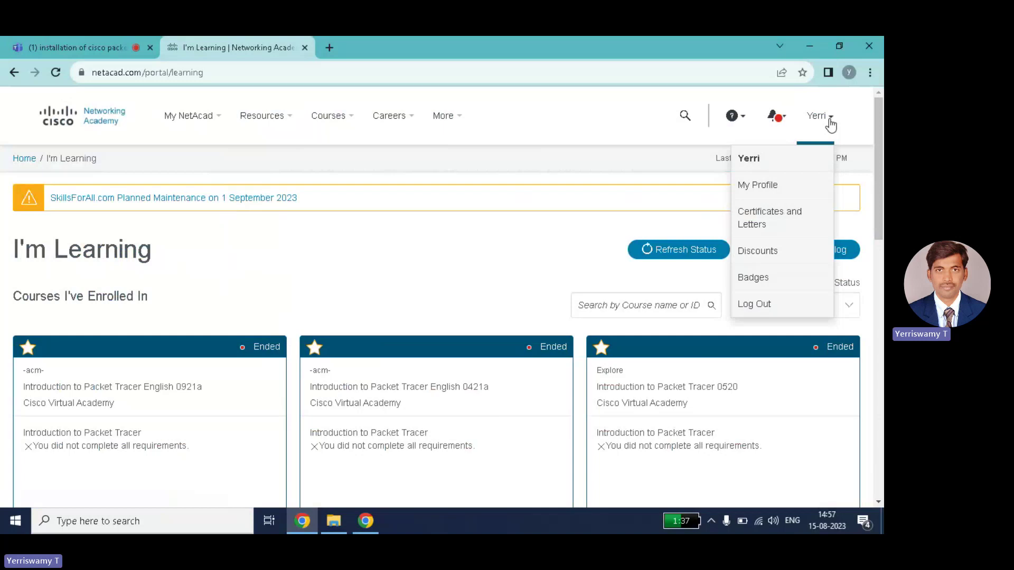
{"action": "mouse_move", "coordinate": [760, 153]}
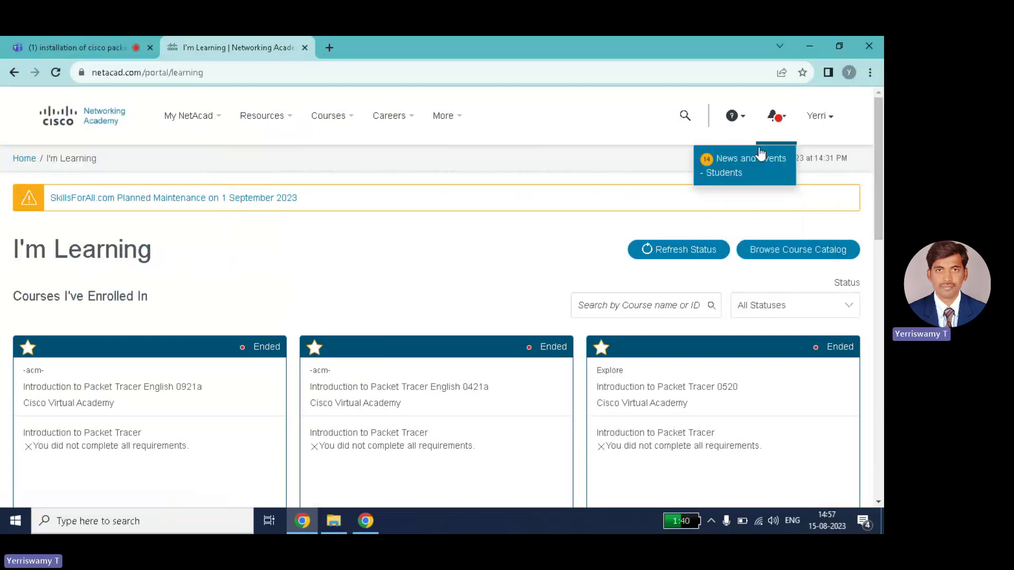
Close the account menu, minimize Chrome and open the D:\SOFTWARES\Packet Tracer folder.
{"action": "left_click", "coordinate": [827, 117]}
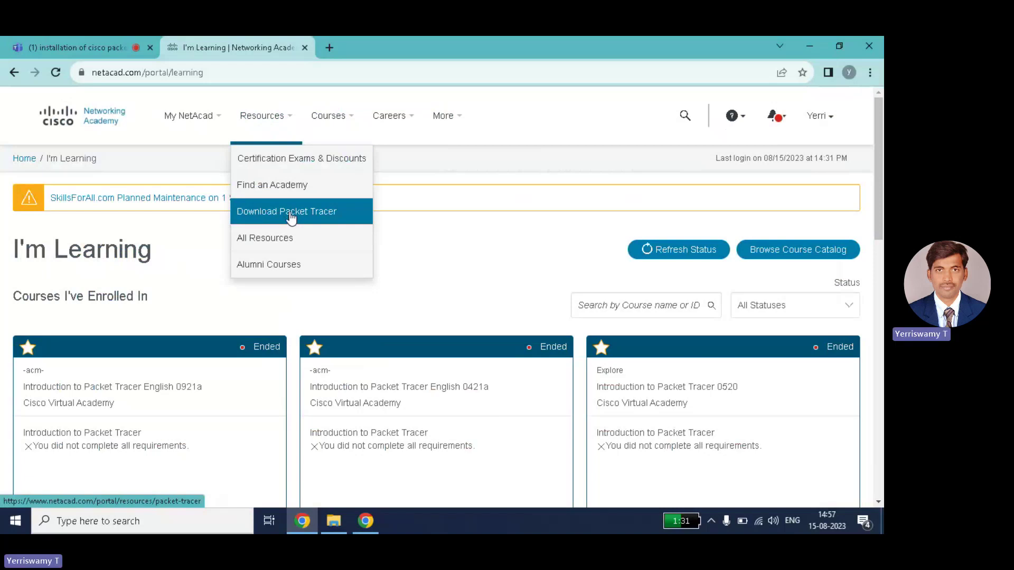
{"action": "left_click", "coordinate": [809, 46]}
{"action": "left_click", "coordinate": [338, 519]}
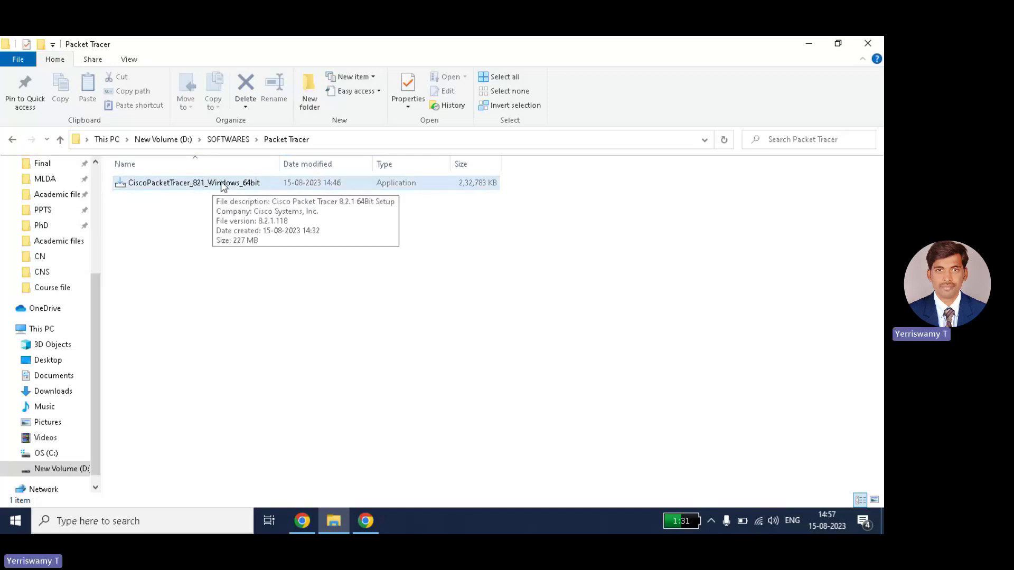
Select and run the CiscoPacketTracer_821_Windows_64bit installer from D:\SOFTWARES\Packet Tracer.
{"action": "left_click", "coordinate": [194, 182]}
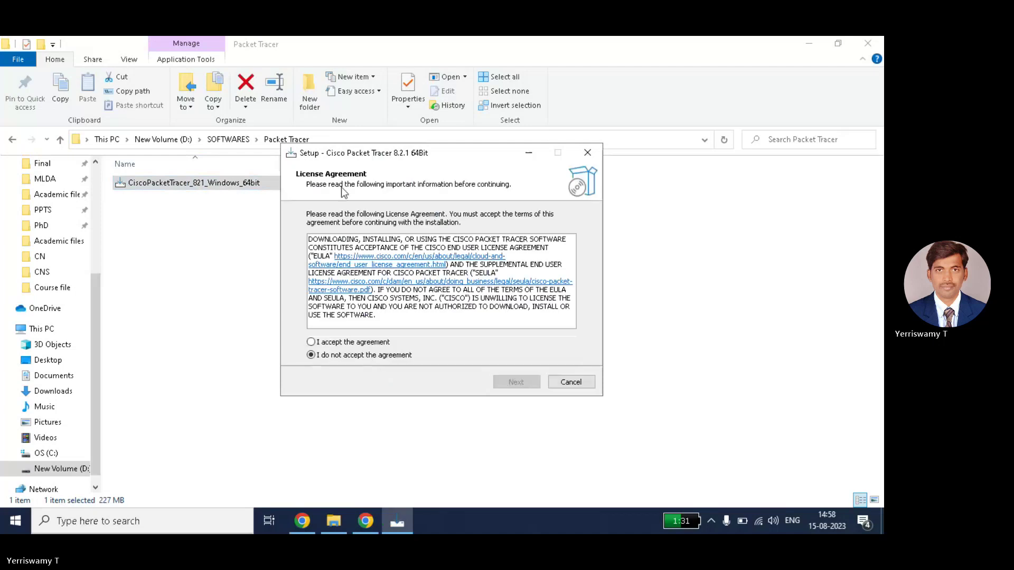
Accept the license, keeping the default install folder, Start Menu folder and desktop shortcut.
{"action": "left_click", "coordinate": [354, 343]}
{"action": "left_click", "coordinate": [517, 382]}
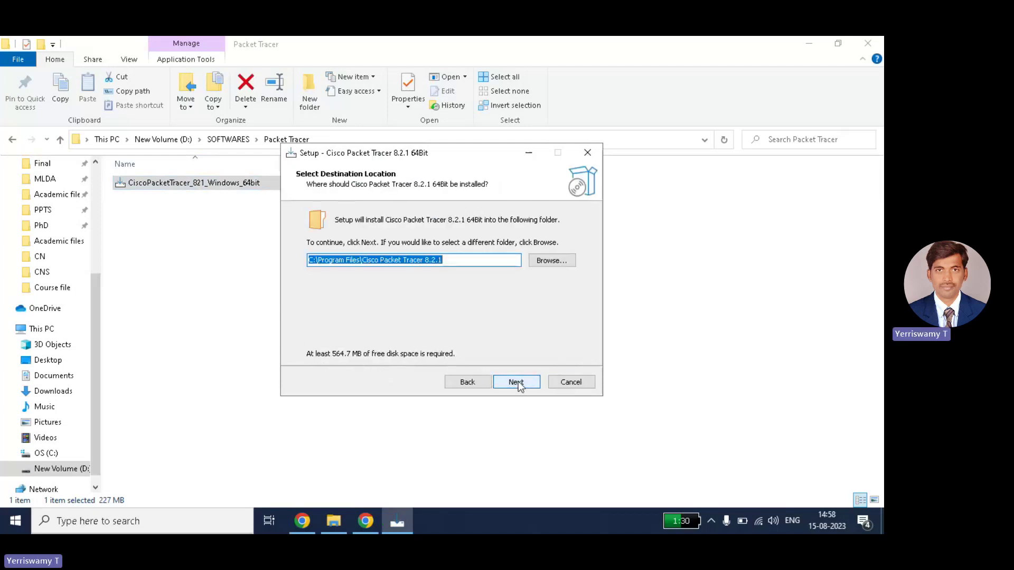
{"action": "left_click", "coordinate": [521, 385]}
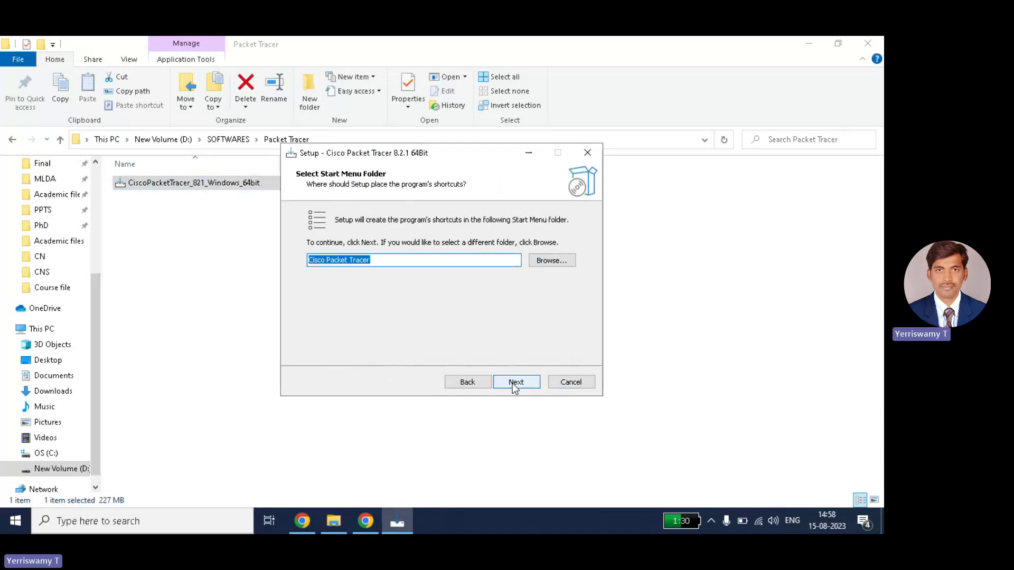
{"action": "left_click", "coordinate": [512, 382]}
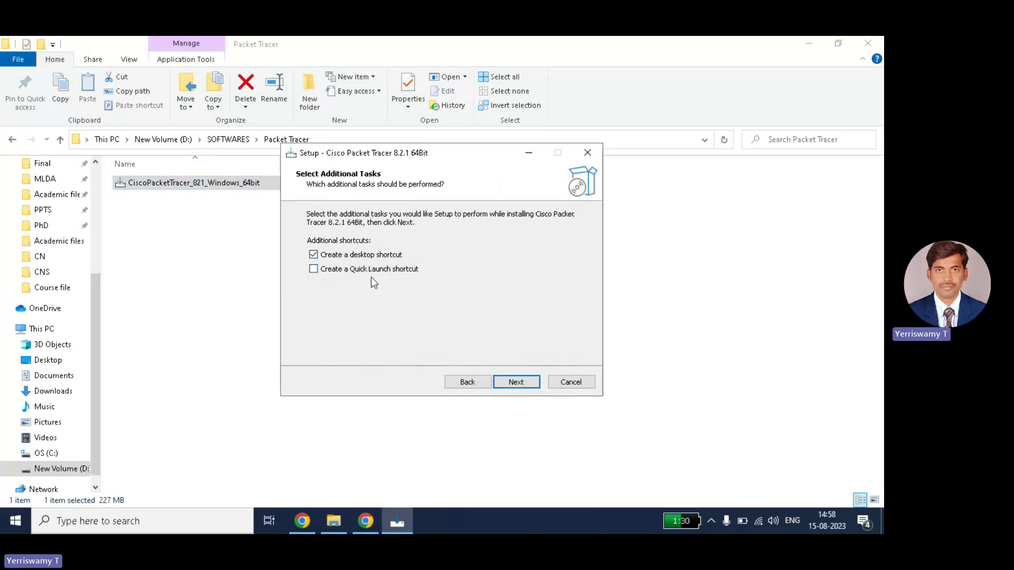
{"action": "left_click", "coordinate": [516, 383]}
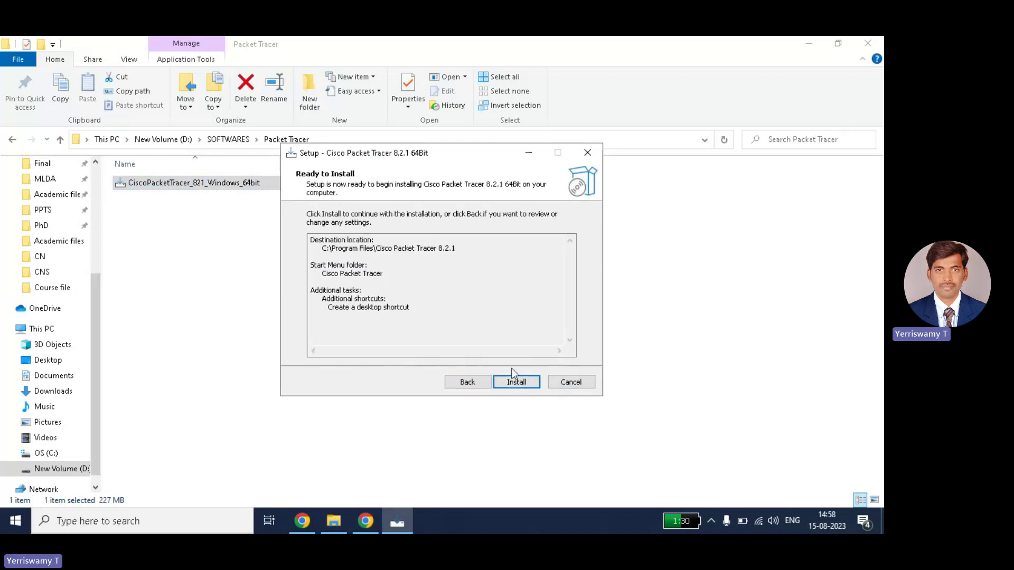
Install Cisco Packet Tracer 8.2.1 64Bit and wait for the progress bar to complete.
{"action": "left_click", "coordinate": [516, 381]}
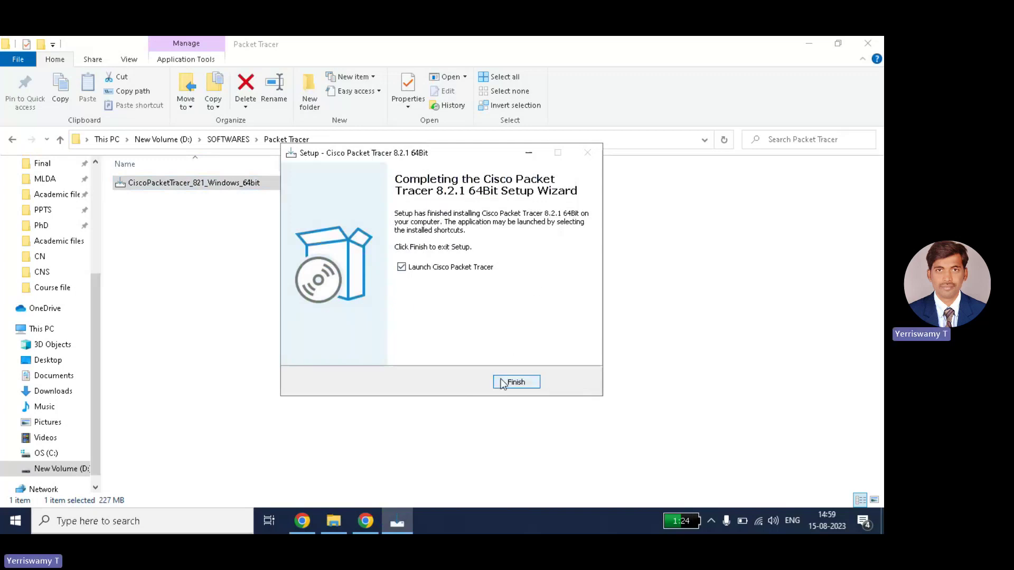
Finish setup, close File Explorer and rearrange the desktop shortcuts.
{"action": "left_click", "coordinate": [504, 381]}
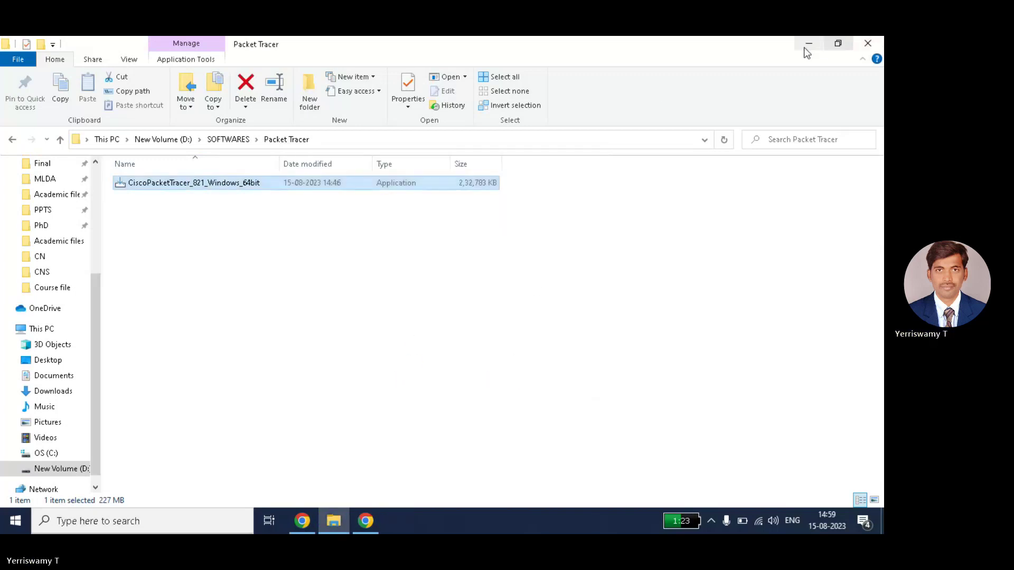
{"action": "left_click", "coordinate": [867, 42]}
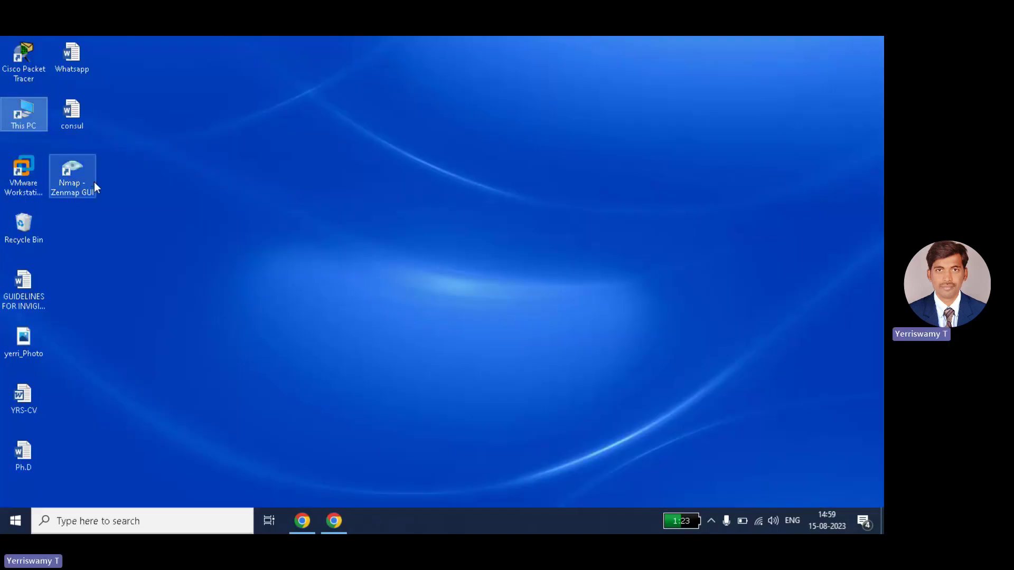
{"action": "left_click", "coordinate": [28, 60]}
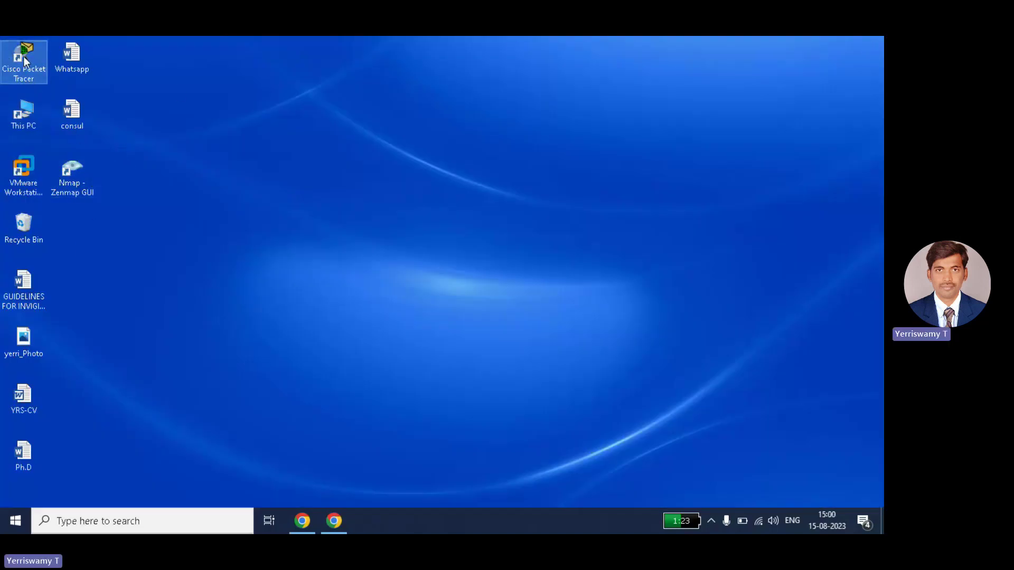
{"action": "left_click_drag", "start_coordinate": [293, 105], "coordinate": [391, 194]}
{"action": "left_click_drag", "start_coordinate": [91, 70], "coordinate": [370, 156]}
Launch Cisco Packet Tracer from its desktop shortcut, dismiss the multi-user prompt and relaunch.
{"action": "double_click", "coordinate": [73, 116]}
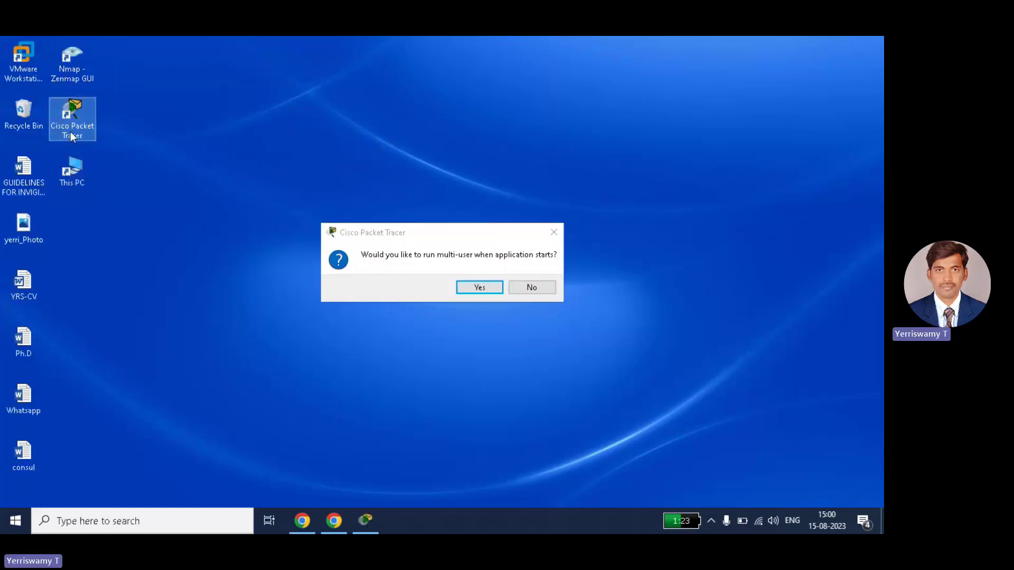
{"action": "left_click", "coordinate": [549, 240]}
{"action": "double_click", "coordinate": [74, 116]}
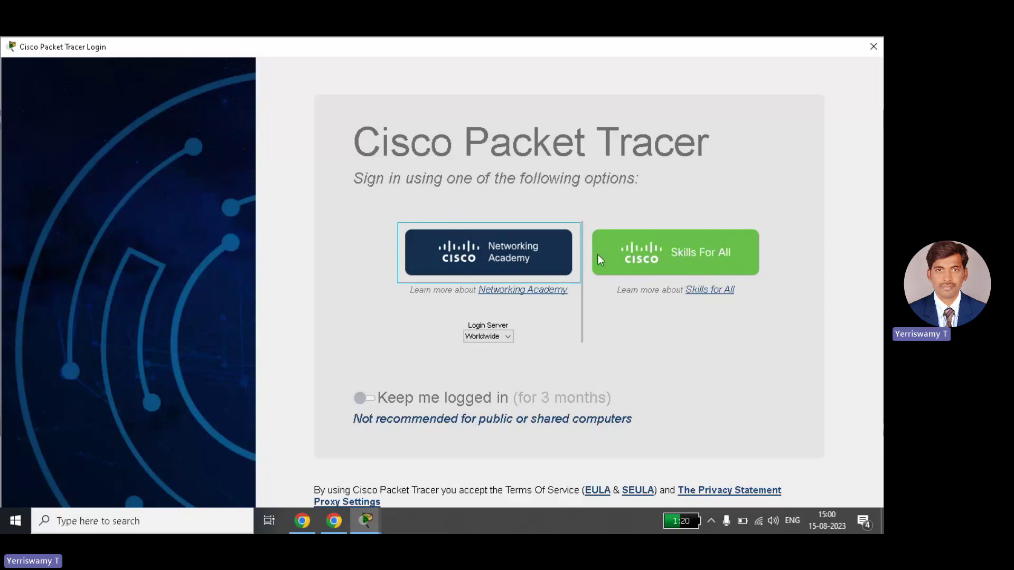
Choose Networking Academy sign-in, dismiss the cookie notice and enter the account e-mail.
{"action": "left_click", "coordinate": [505, 255]}
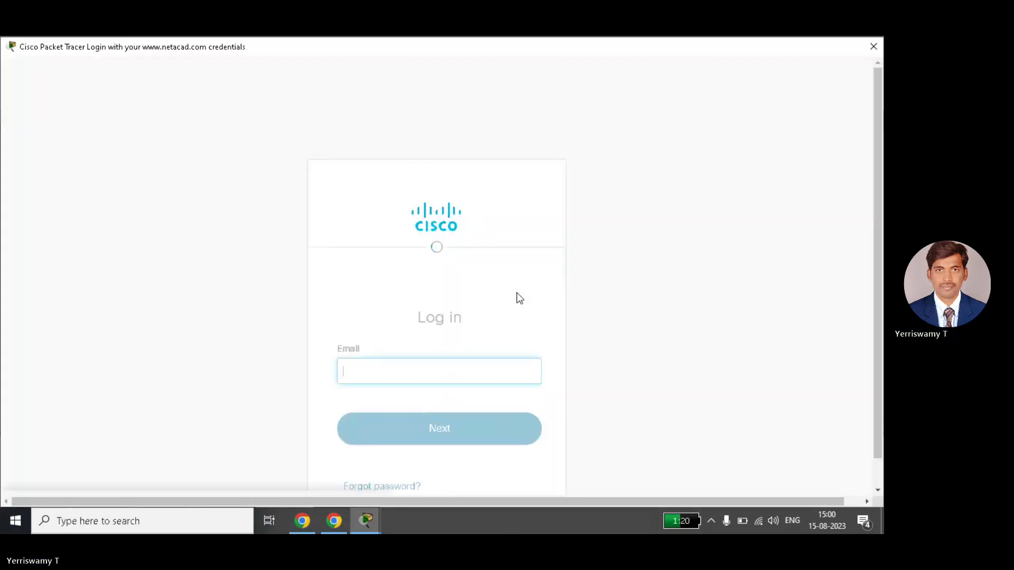
{"action": "left_click", "coordinate": [371, 462]}
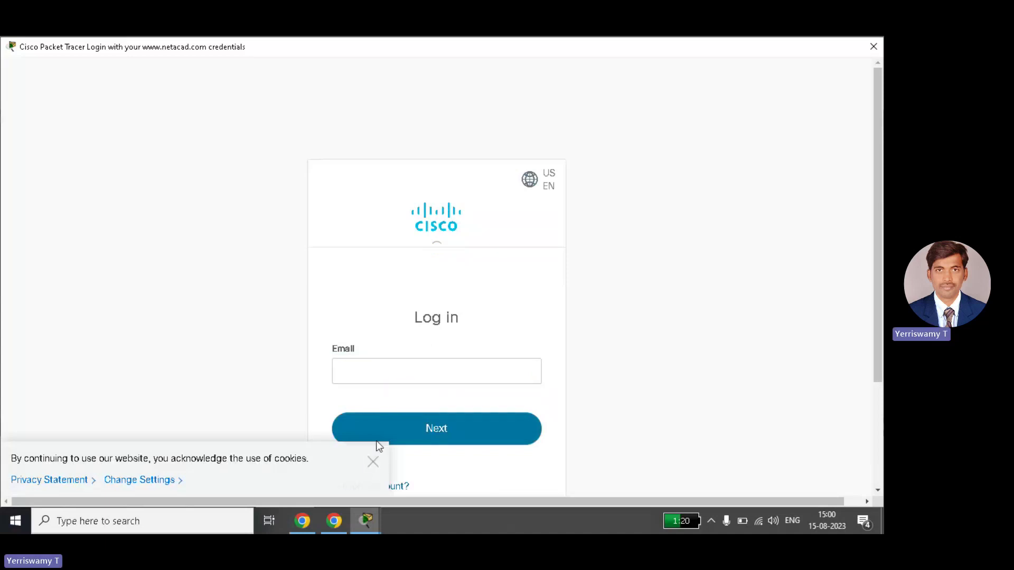
{"action": "left_click", "coordinate": [393, 372]}
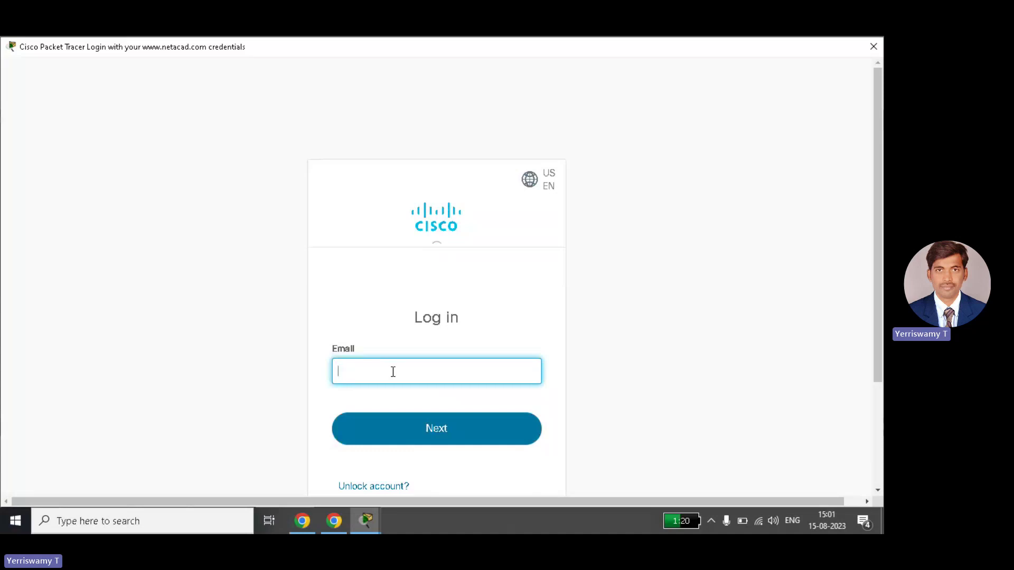
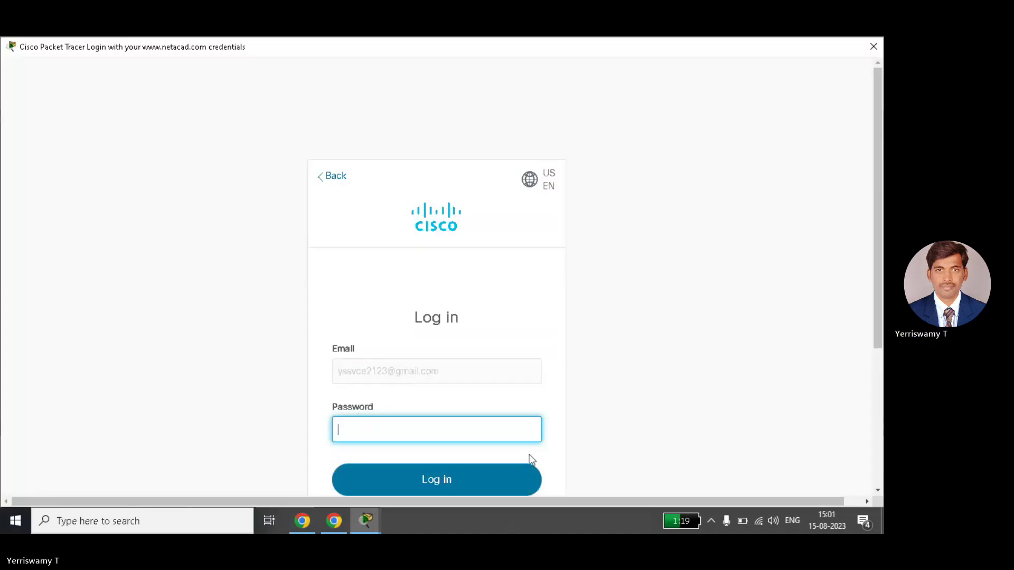
Enter the account password to log in, then bring up Chrome's NetAcad I'm Learning page.
{"action": "type", "text": "••••••••••"}
{"action": "left_click", "coordinate": [434, 492]}
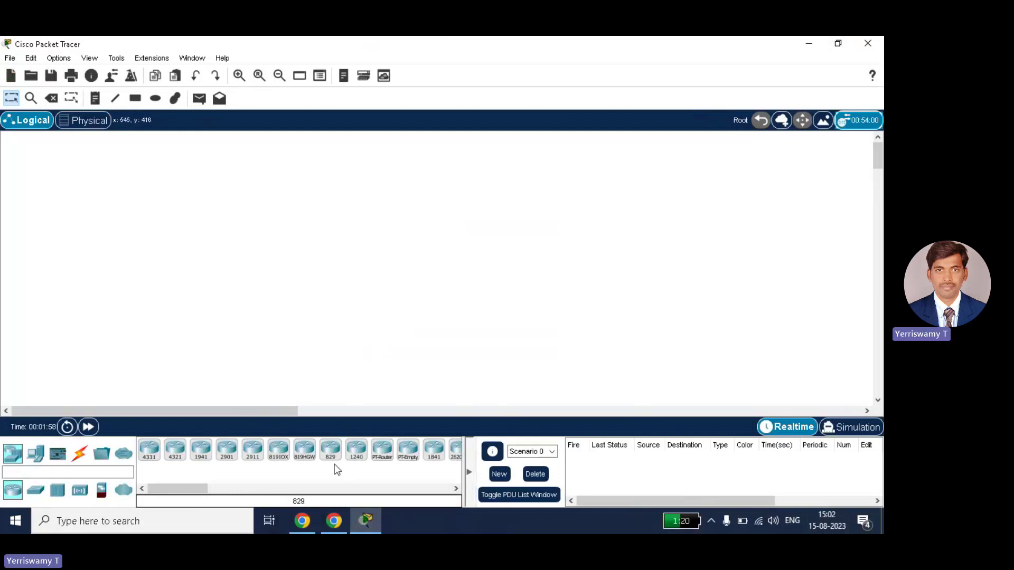
{"action": "left_click", "coordinate": [333, 524]}
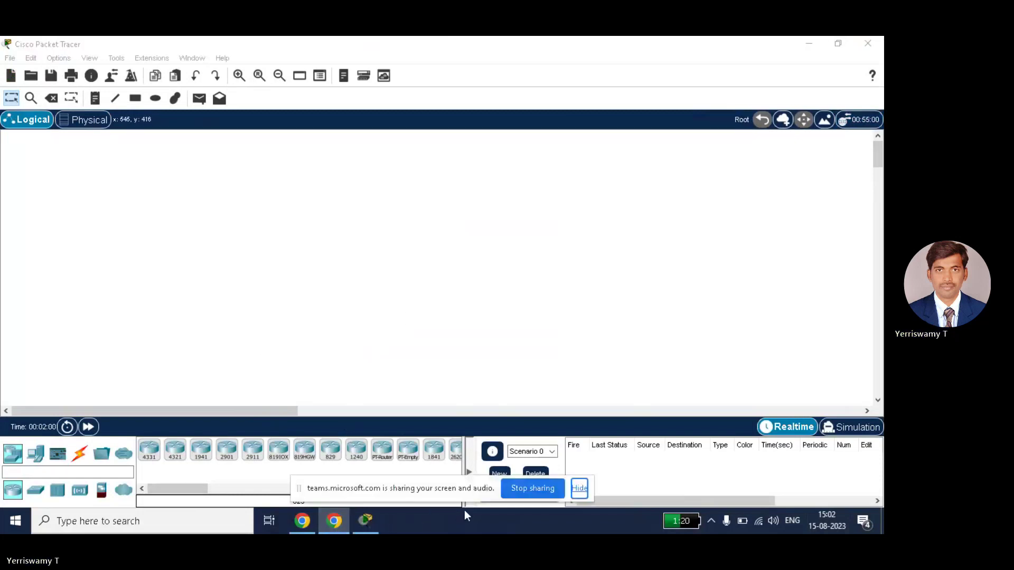
{"action": "left_click", "coordinate": [302, 522]}
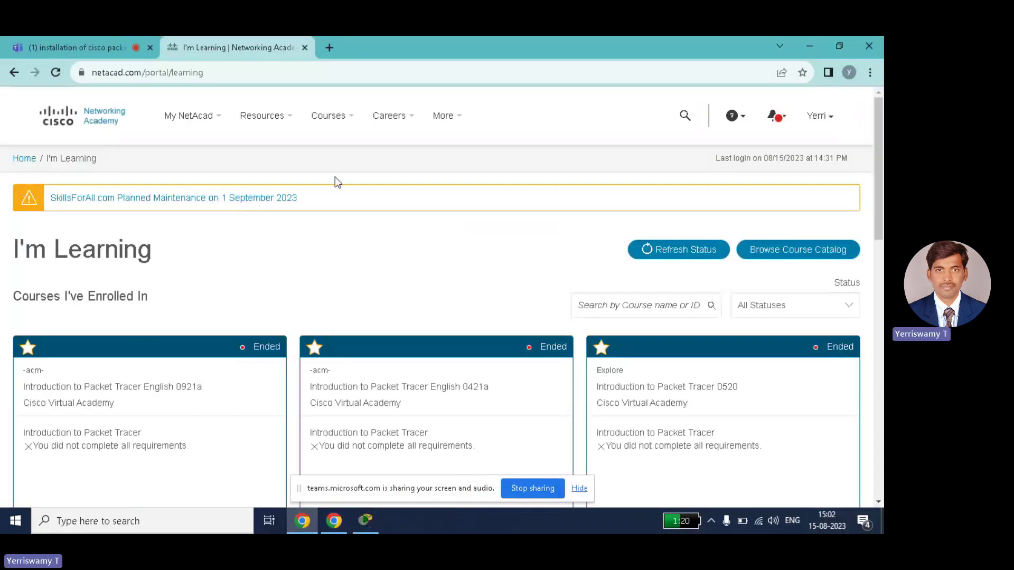